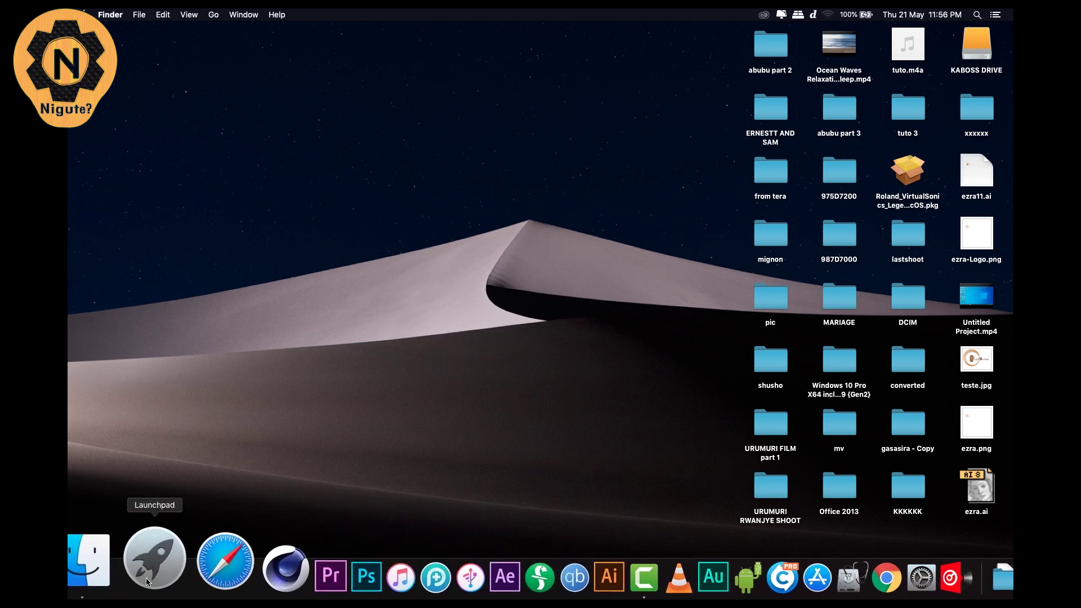
# - Launch Adobe Photoshop 2020 from Launchpad
pyautogui.click(155, 562)
pyautogui.hscroll(5, 394, 383)
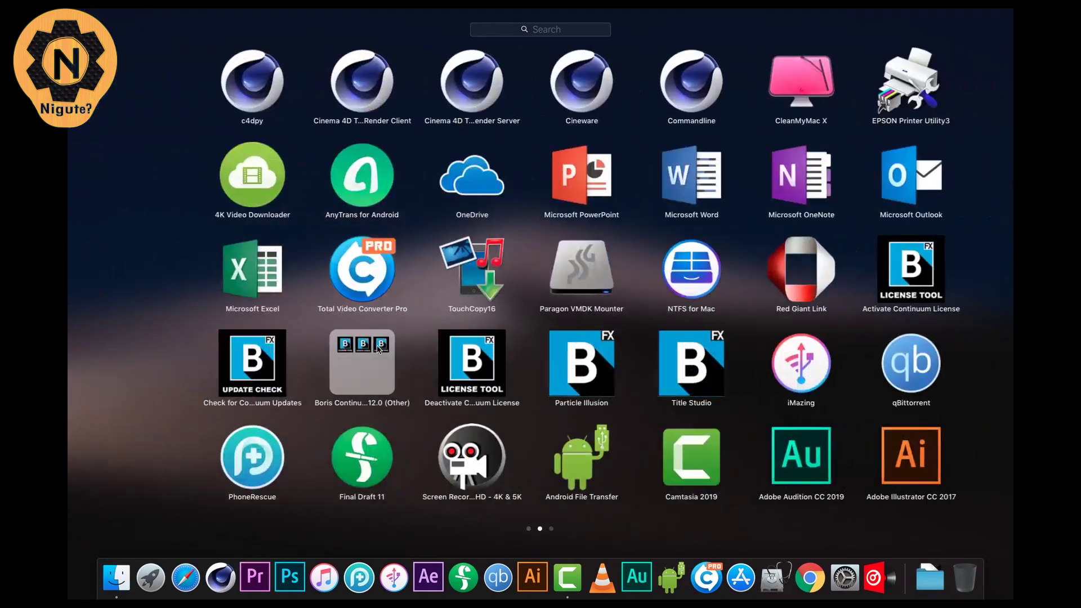
pyautogui.hscroll(-5, 350, 422)
pyautogui.click(210, 455)
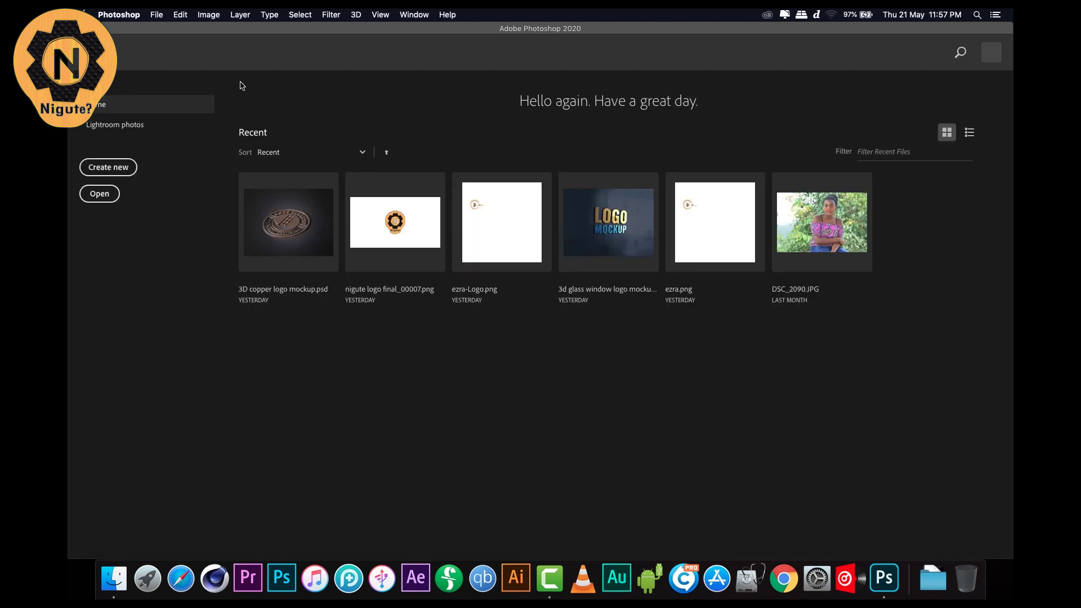
# - Create a default blank document, then open 3D Brick Wall Logo Mockup.psd from Top 10 Free 3D Muckup
pyautogui.click(120, 169)
pyautogui.click(655, 197)
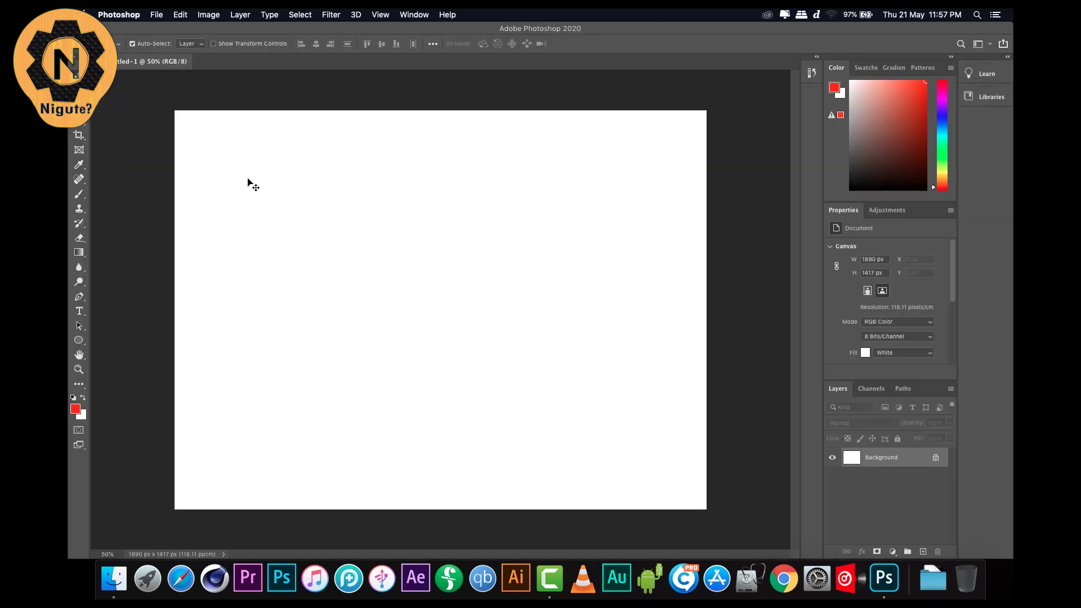
pyautogui.click(159, 14)
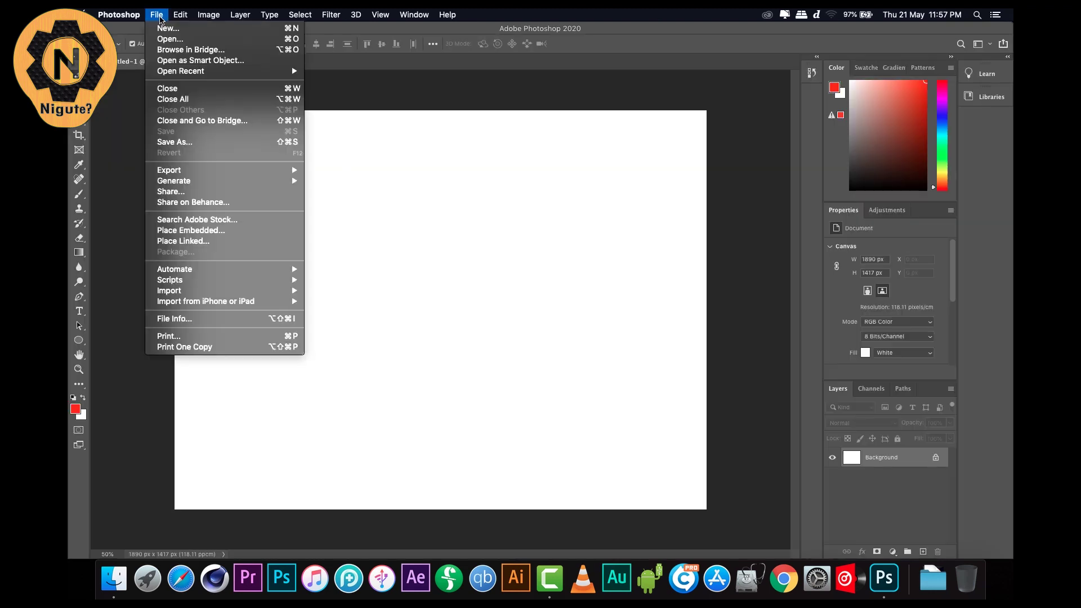
pyautogui.click(168, 43)
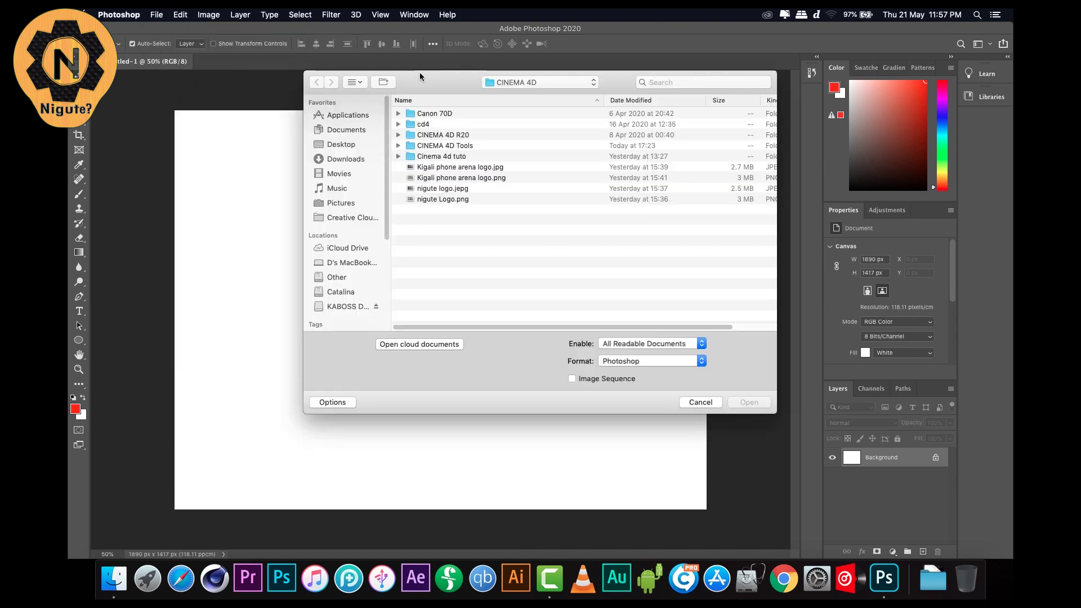
pyautogui.moveTo(424, 79); pyautogui.dragTo(395, 79)
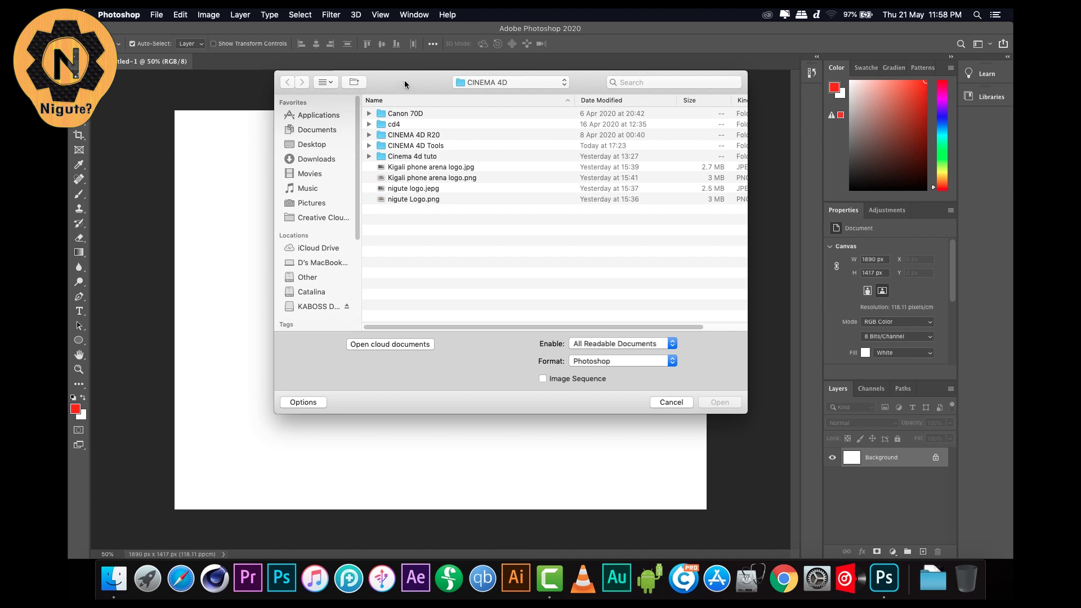
pyautogui.moveTo(405, 83); pyautogui.dragTo(346, 84)
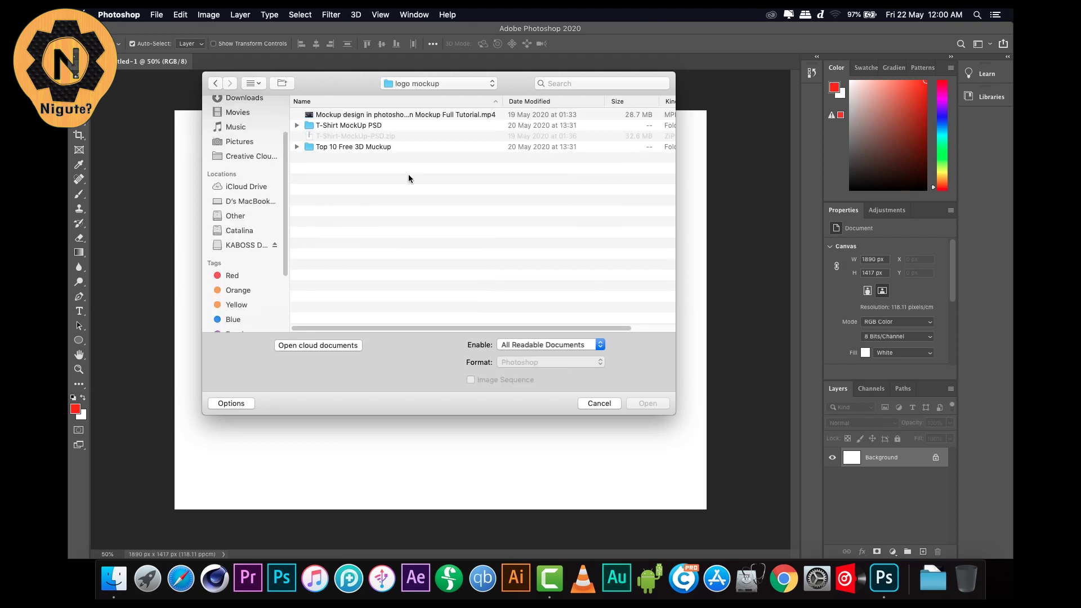
pyautogui.doubleClick(339, 147)
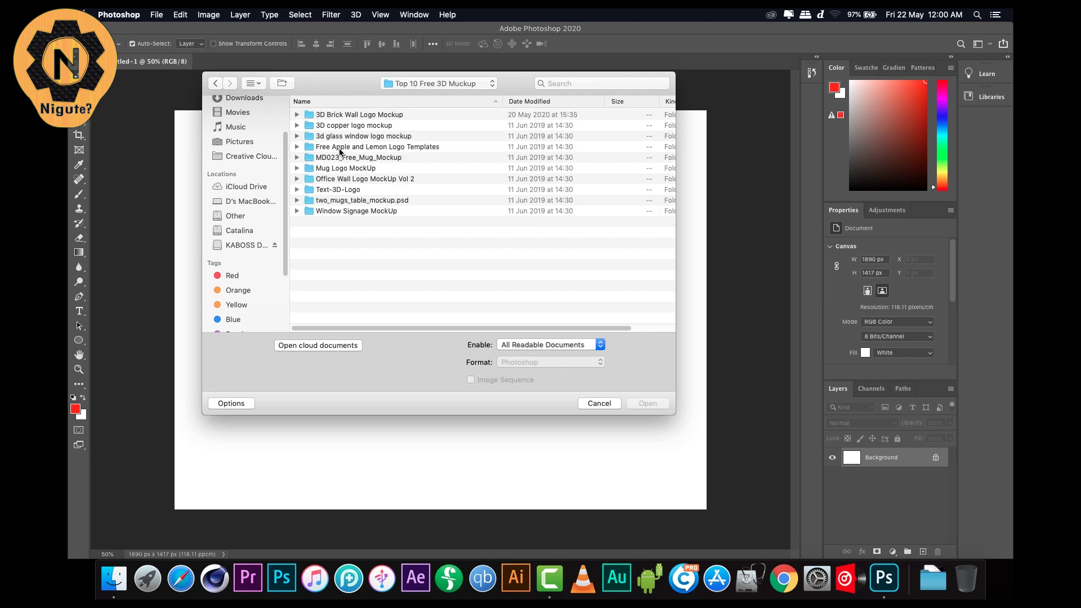
pyautogui.click(359, 116)
pyautogui.doubleClick(359, 116)
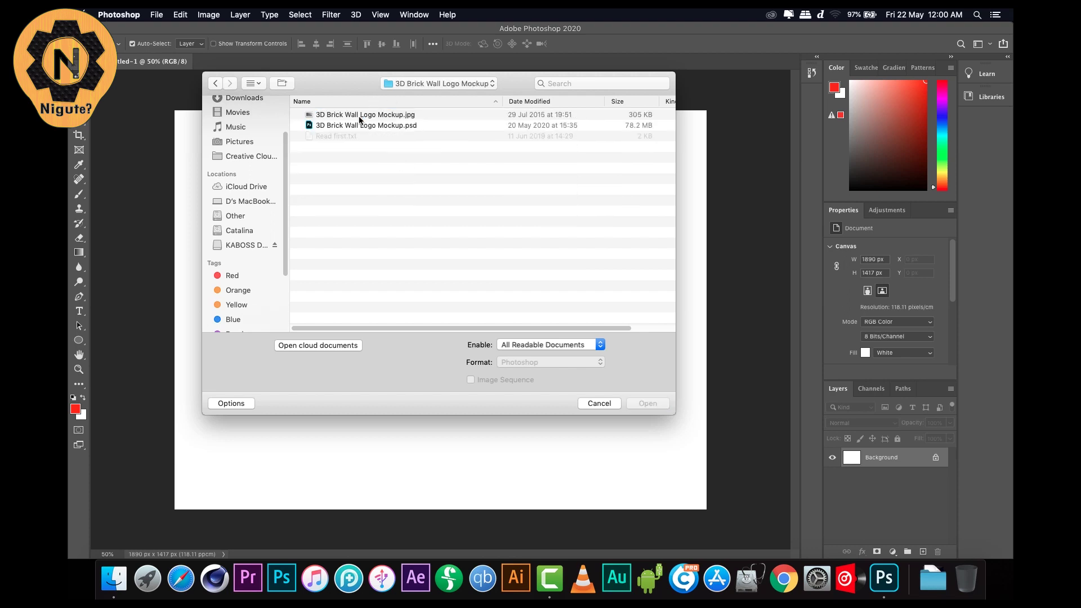
pyautogui.click(349, 125)
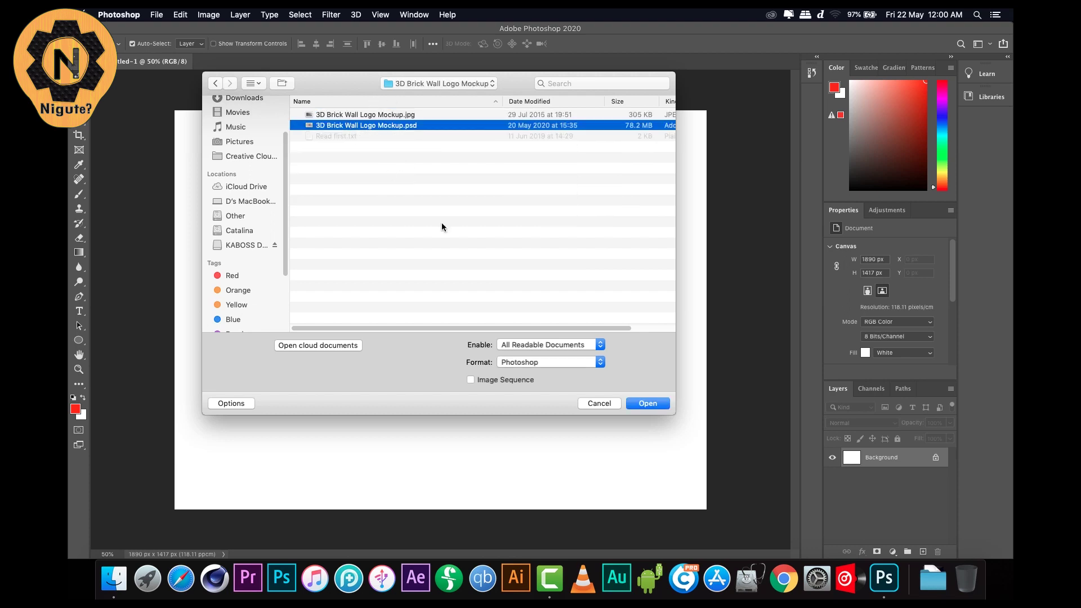
pyautogui.click(648, 403)
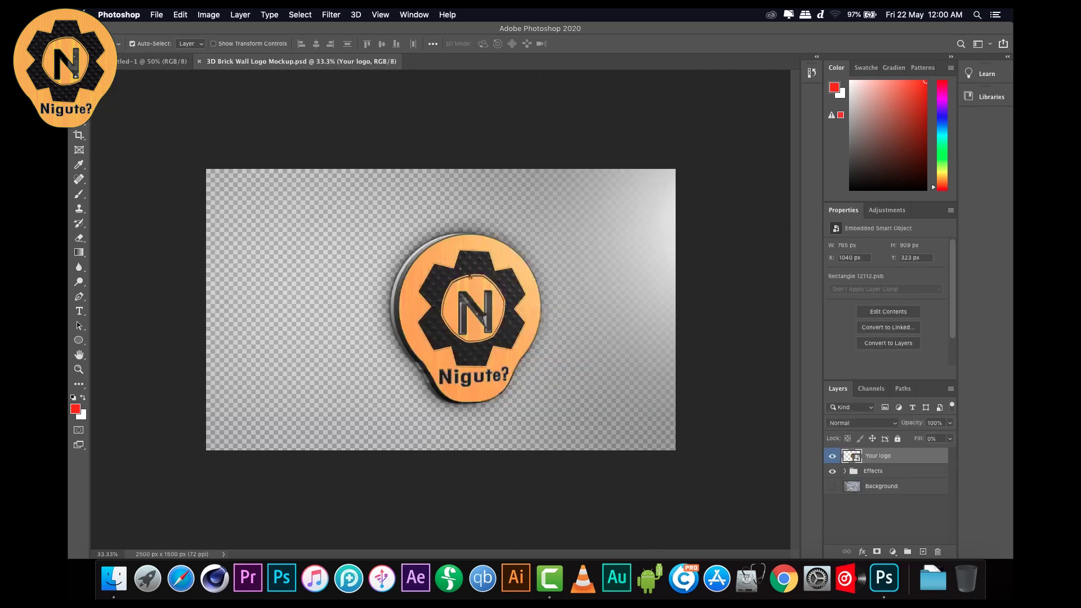
# - Close the blank Untitled-1 document, leaving only the brick wall mockup
pyautogui.click(127, 62)
pyautogui.click(261, 63)
pyautogui.click(100, 61)
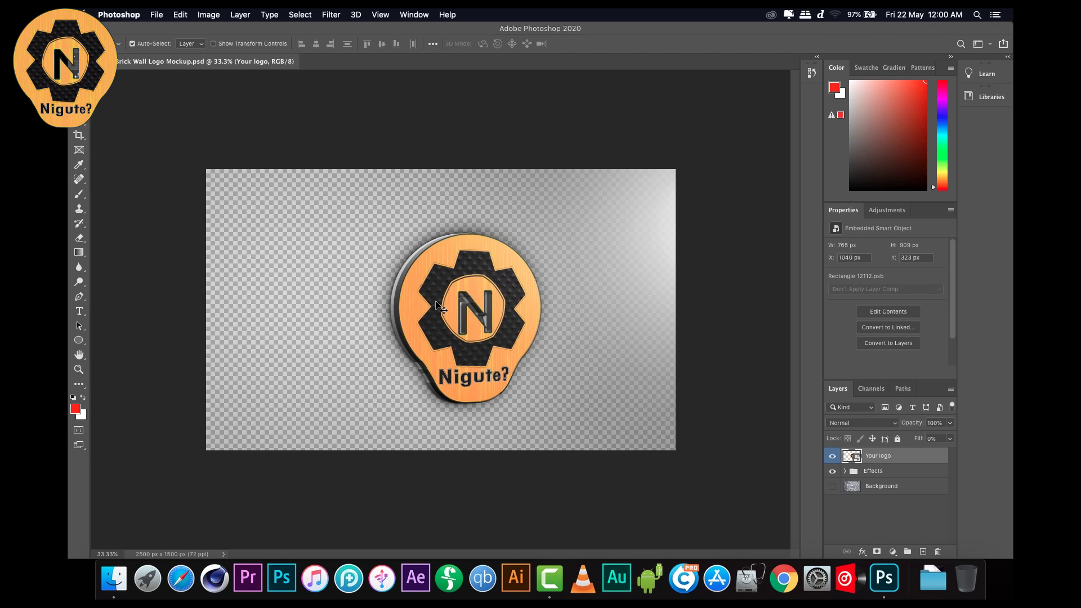
# - Inspect the Effects group's layers, collapse it, and make the brick-wall Background visible
pyautogui.click(846, 471)
pyautogui.scroll(-5, 906, 496)
pyautogui.scroll(-5, 907, 495)
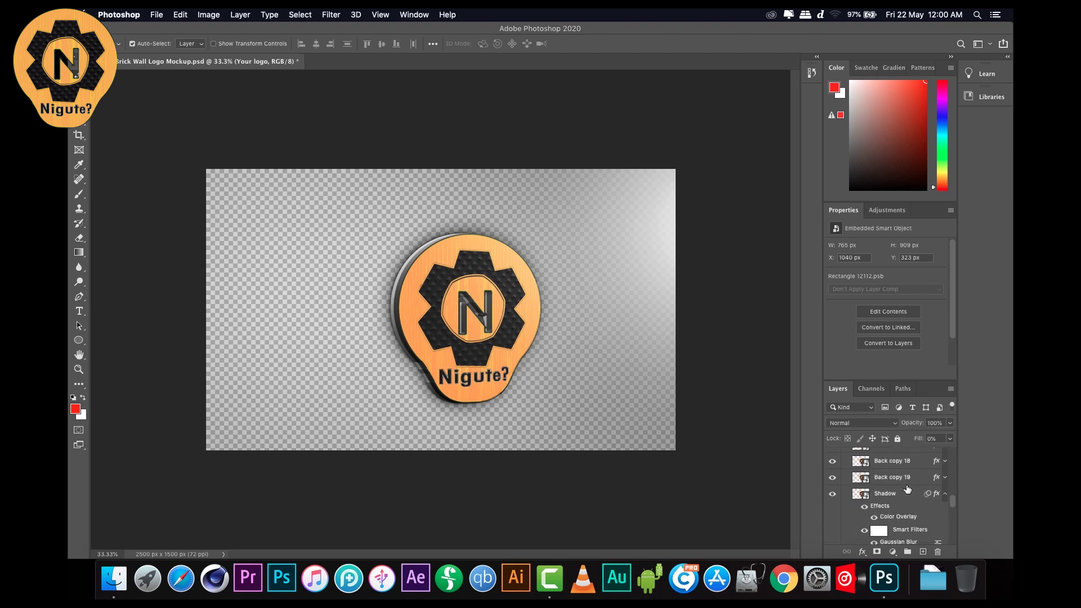
pyautogui.scroll(-5, 907, 492)
pyautogui.scroll(-5, 908, 489)
pyautogui.scroll(10, 907, 489)
pyautogui.scroll(10, 901, 484)
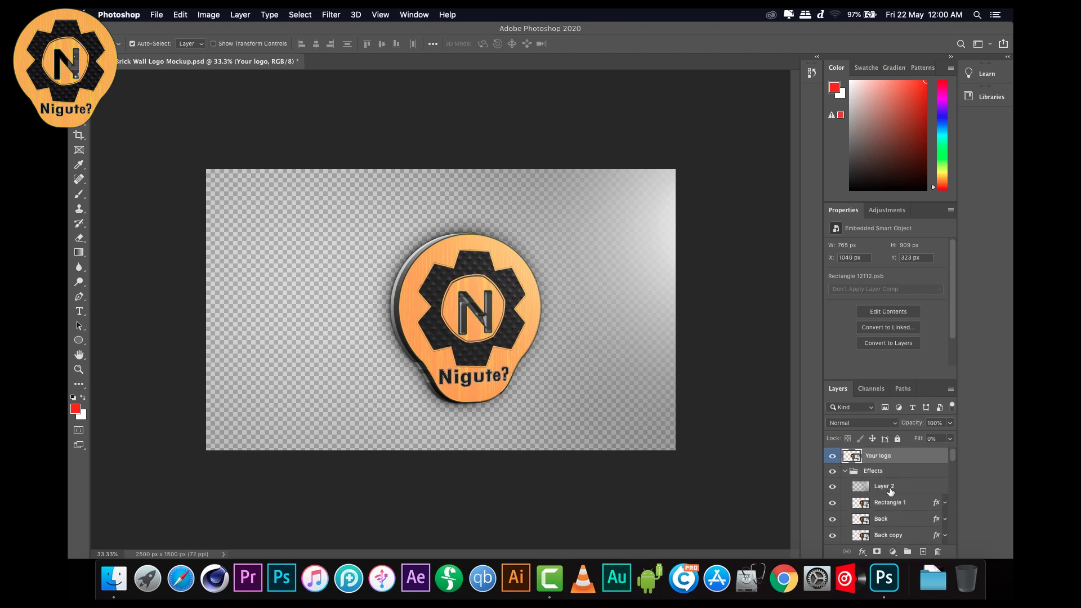
pyautogui.click(845, 471)
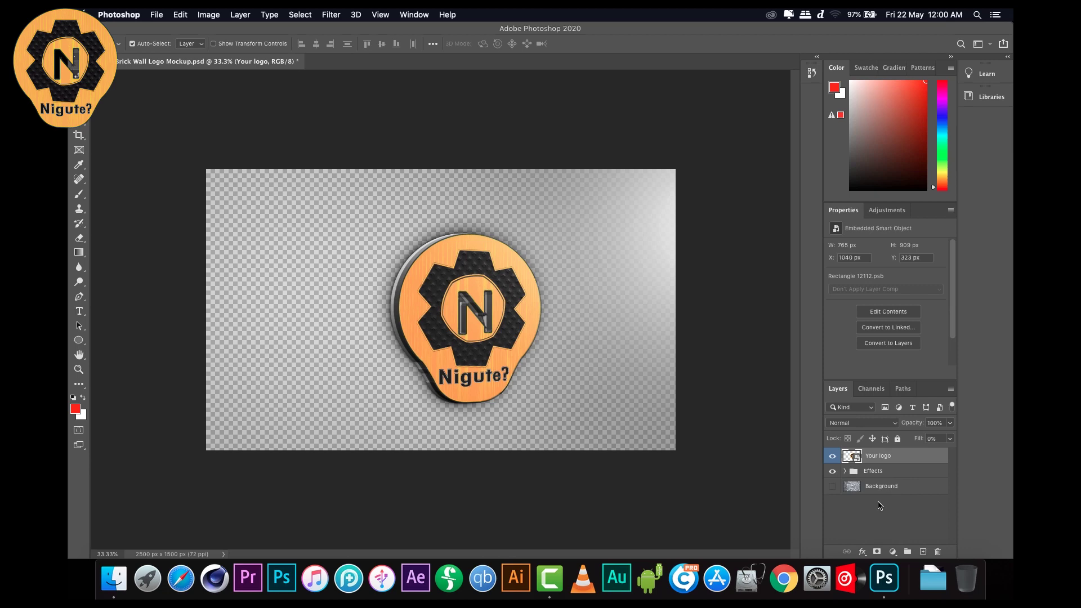
pyautogui.click(832, 486)
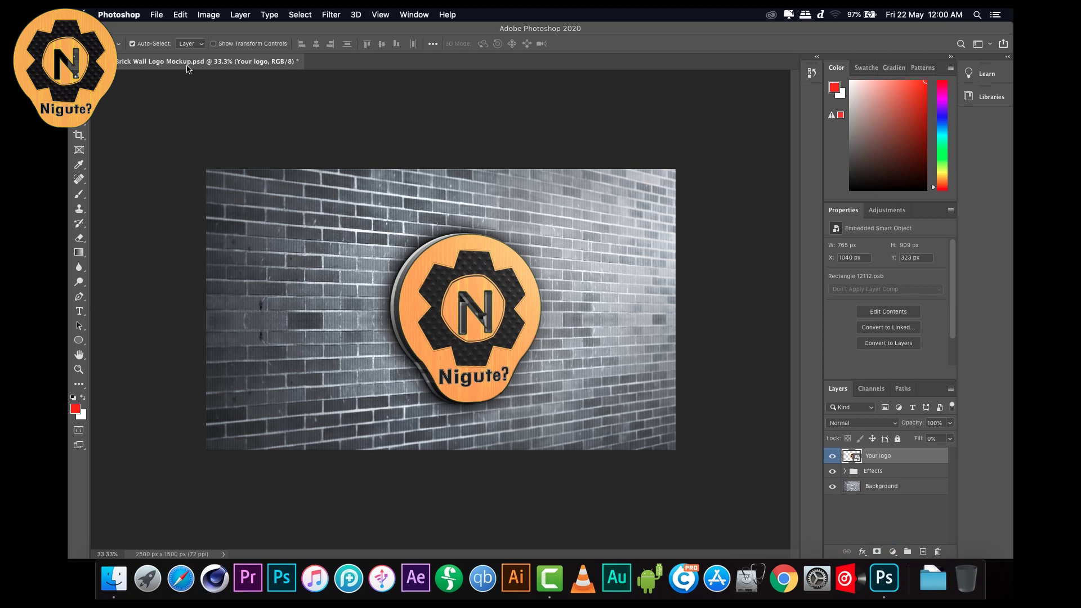
# - Open ezra.png from the Desktop as a new document
pyautogui.click(155, 15)
pyautogui.click(165, 40)
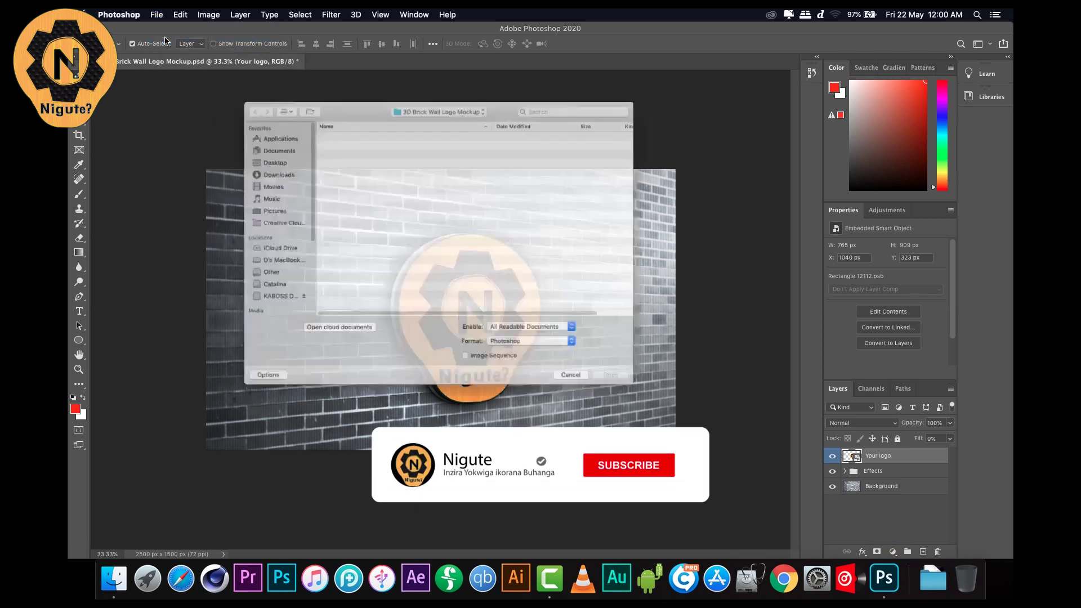
pyautogui.click(244, 146)
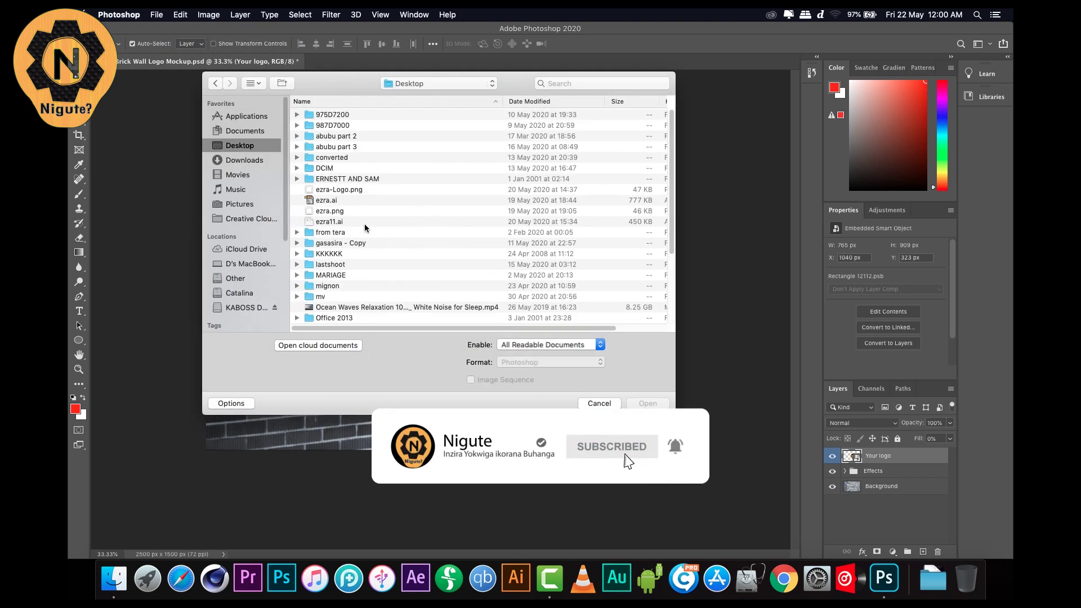
pyautogui.click(355, 211)
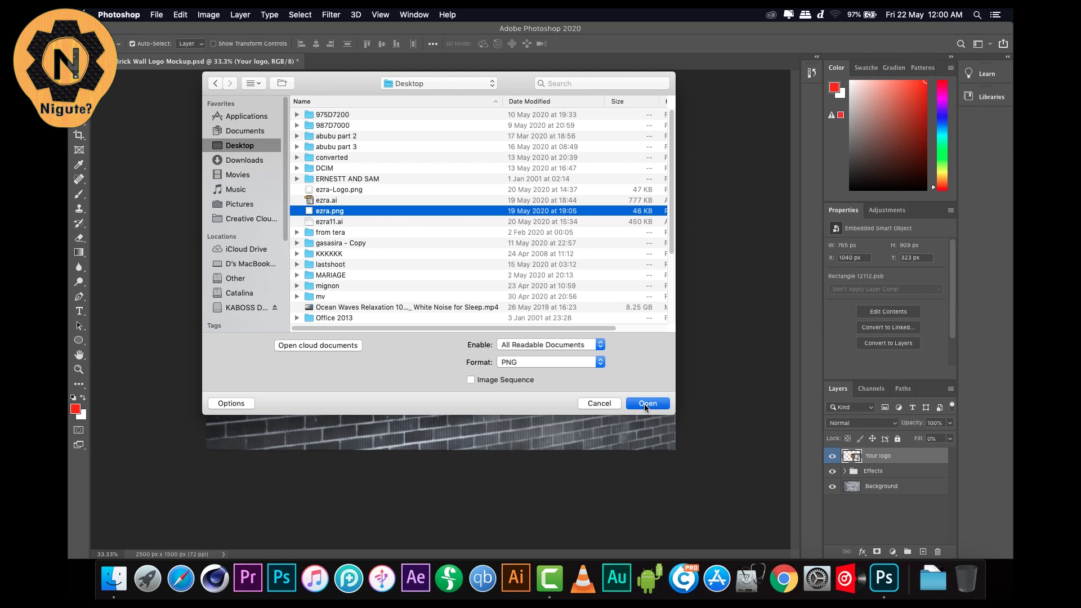
pyautogui.click(644, 403)
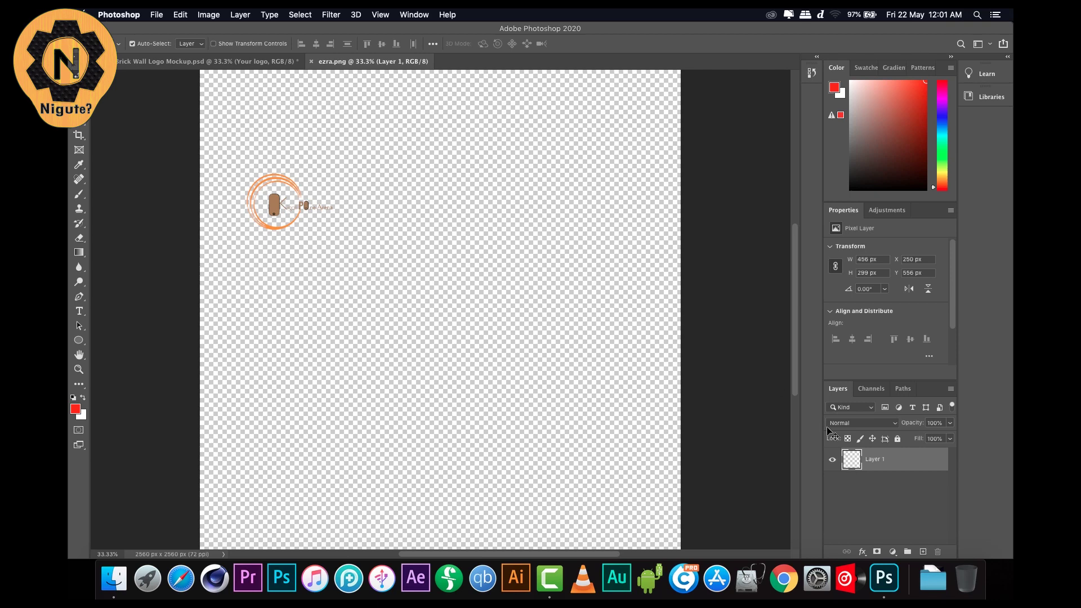
# - Open the Your logo smart object's contents, then zoom in on ezra.png
pyautogui.click(216, 64)
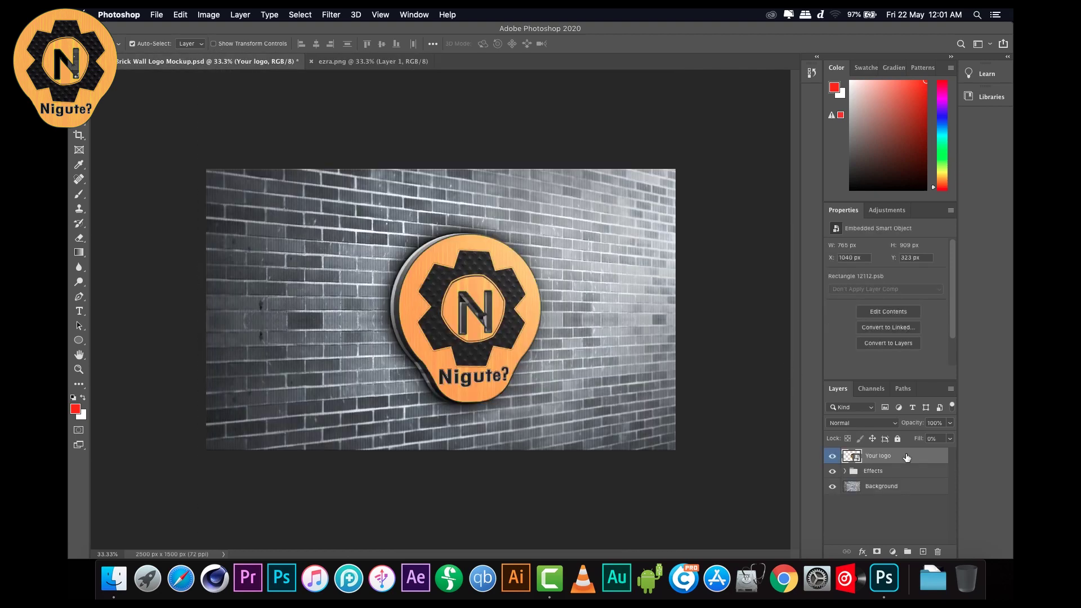
pyautogui.doubleClick(852, 456)
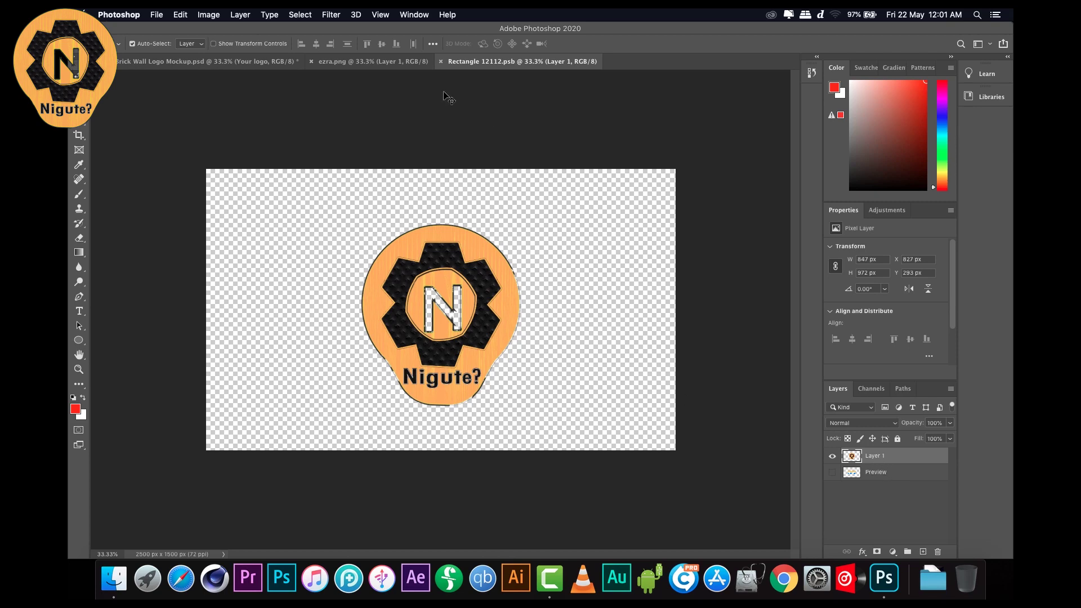
pyautogui.click(360, 62)
pyautogui.scroll(5, 390, 183)
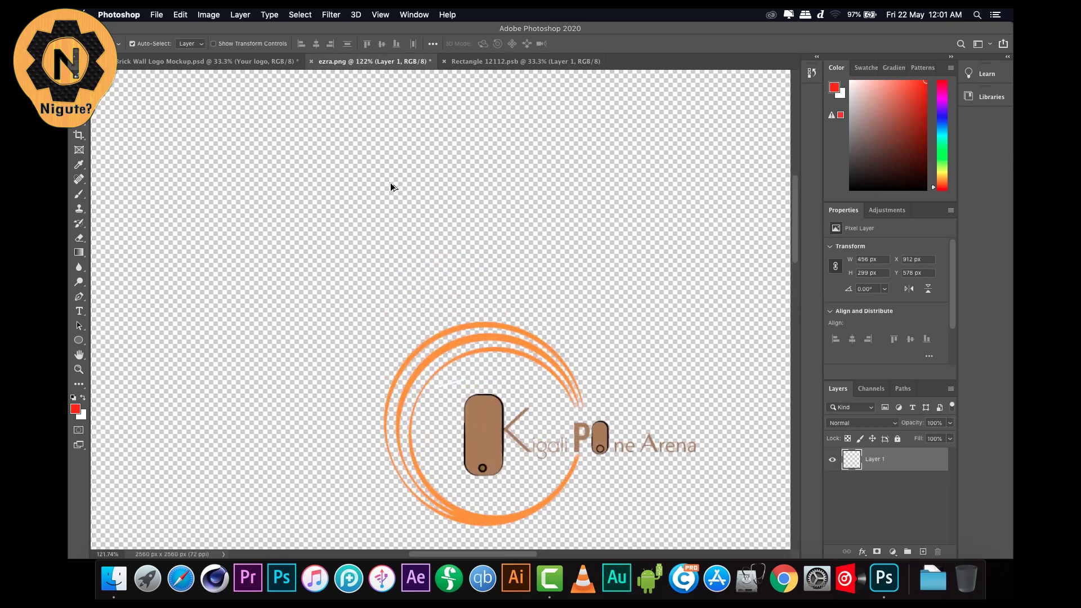
# - Erase the faint stray mark inside the inner orange arc of ezra.png
pyautogui.click(79, 238)
pyautogui.moveTo(467, 382); pyautogui.dragTo(439, 388)
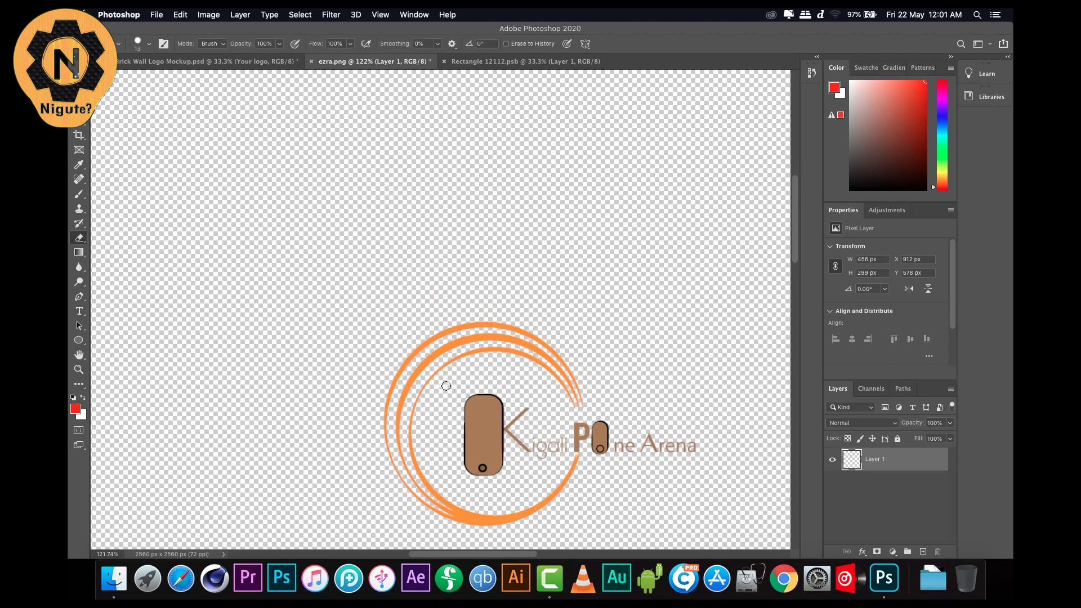
pyautogui.press('v')
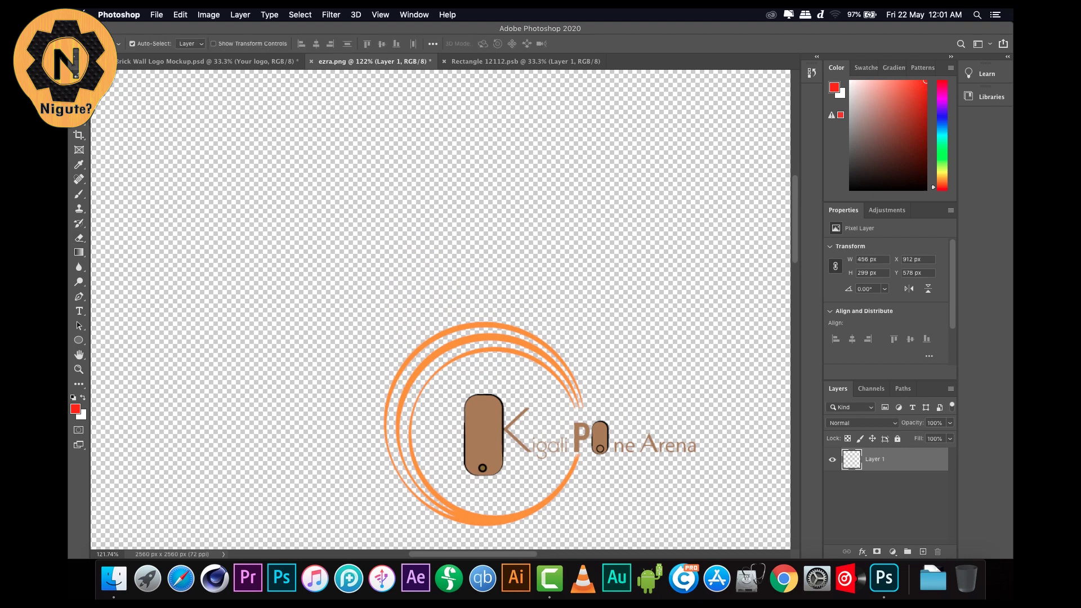
pyautogui.scroll(-5, 456, 359)
pyautogui.hscroll(1, 457, 358)
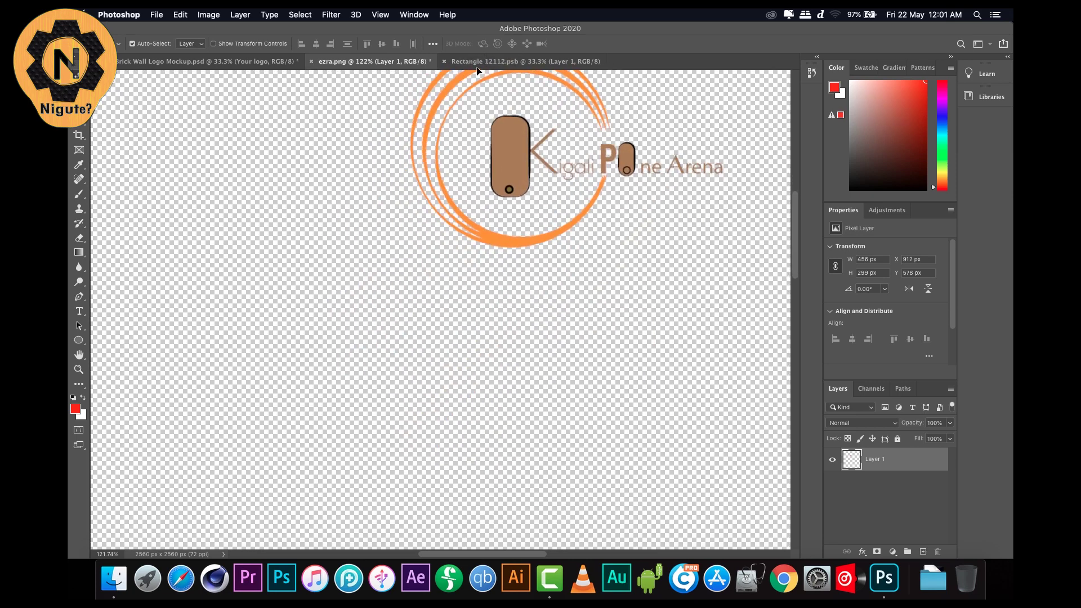
# - Copy the Kigali Phone Arena logo into Rectangle 12112.psb, scale it to about 393%, and hide the Nigute layer
pyautogui.click(524, 61)
pyautogui.moveTo(466, 310); pyautogui.dragTo(469, 310)
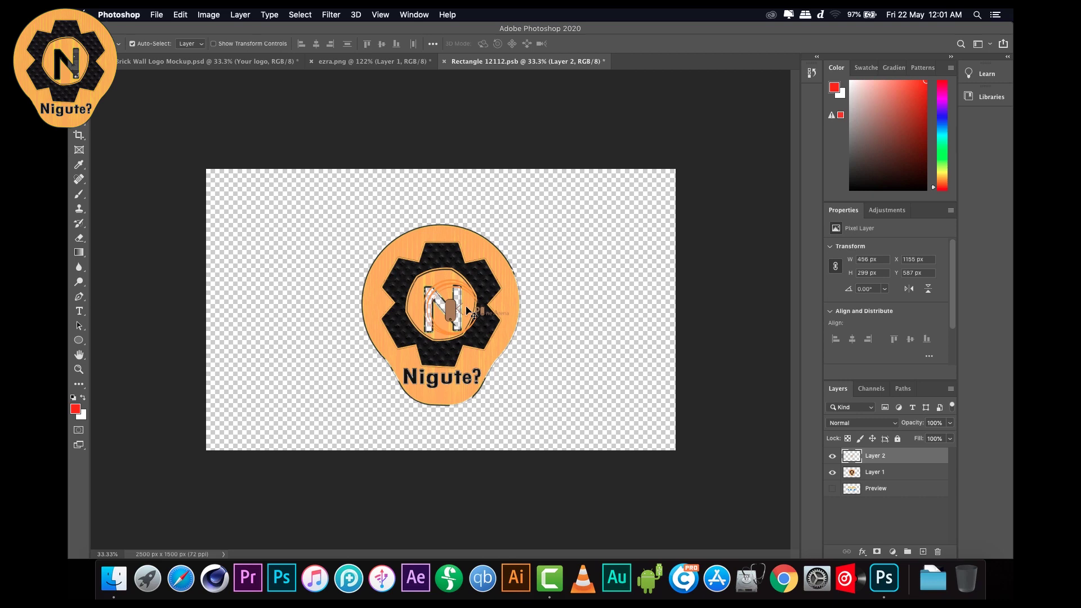
pyautogui.hotkey('ctrl', 't')
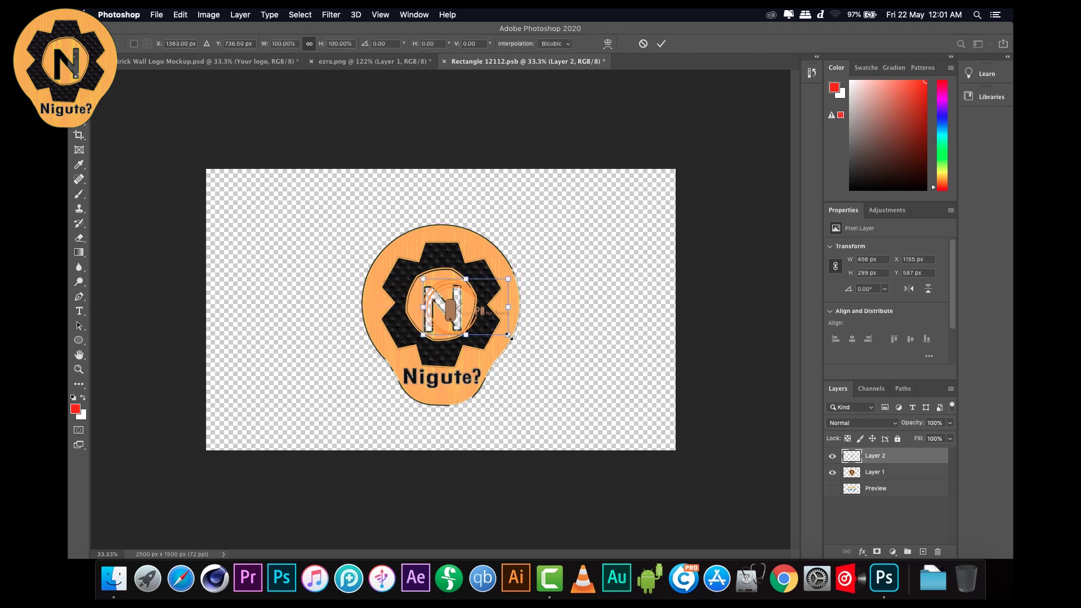
pyautogui.moveTo(509, 335); pyautogui.dragTo(470, 356)
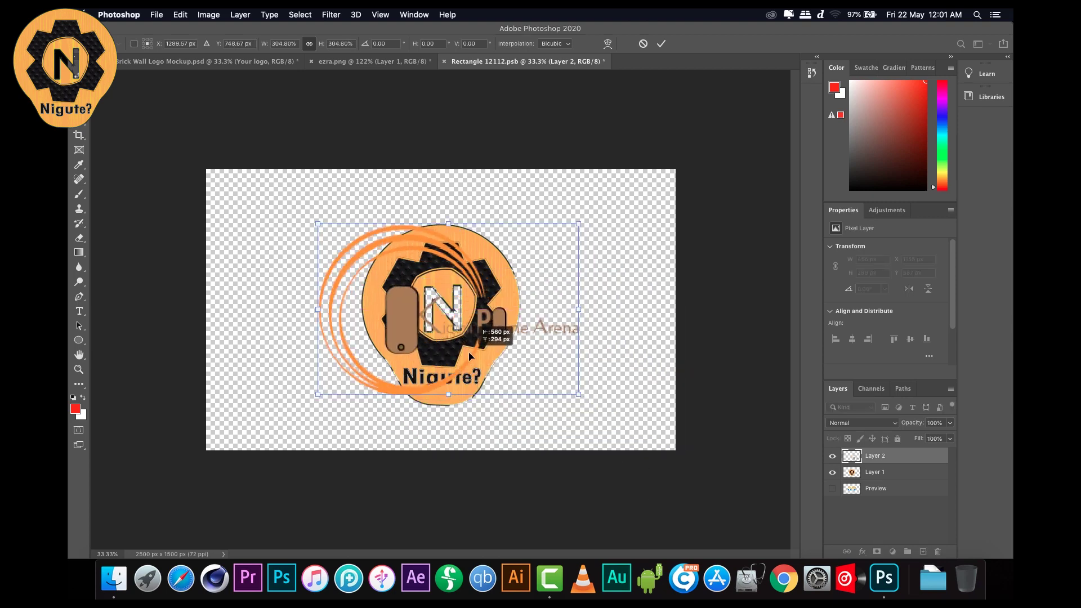
pyautogui.moveTo(578, 395); pyautogui.dragTo(654, 444)
pyautogui.moveTo(508, 393); pyautogui.dragTo(500, 355)
pyautogui.click(661, 44)
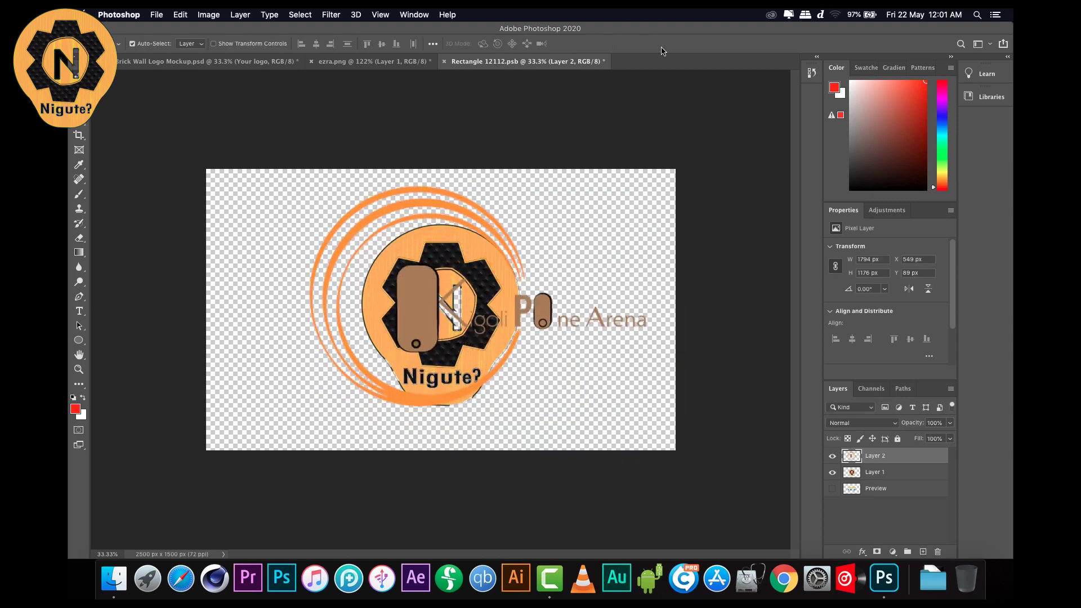
pyautogui.click(833, 473)
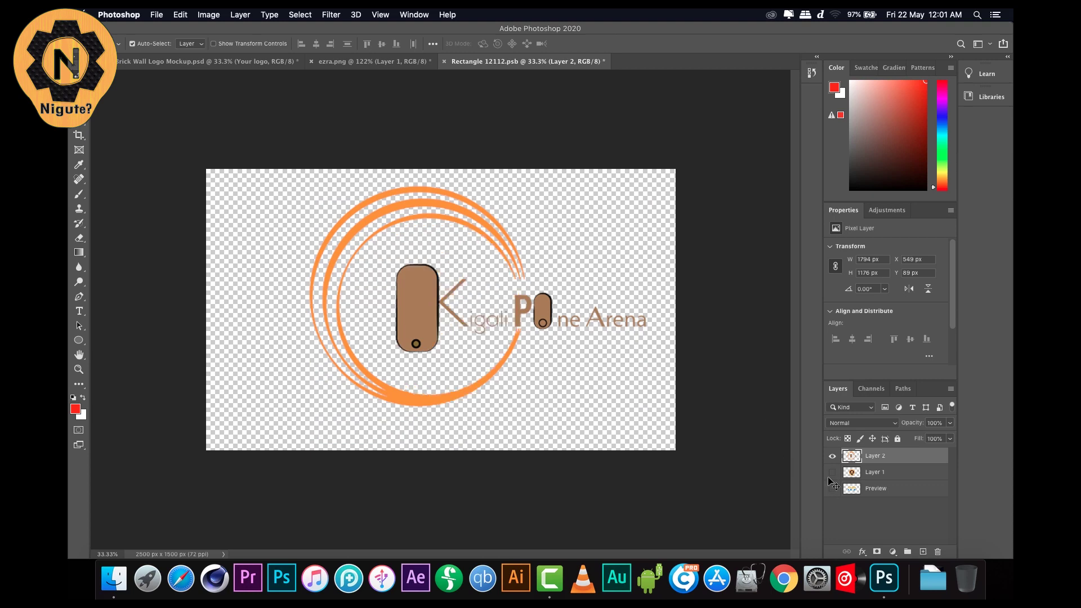
# - Save and close Rectangle 12112.psb, then view the updated logo in the brick wall mockup
pyautogui.click(444, 61)
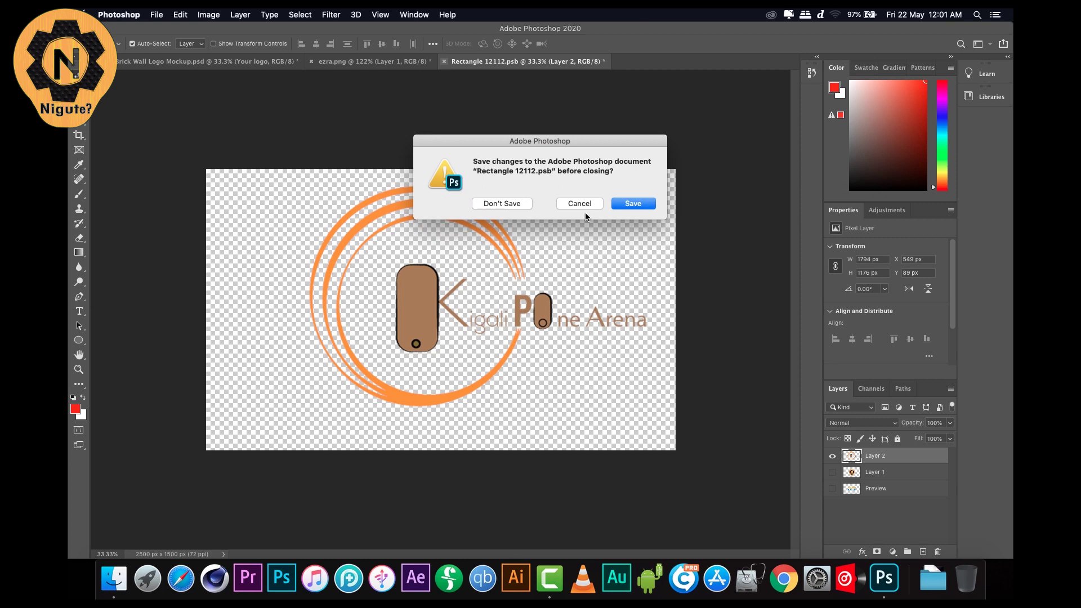
pyautogui.click(634, 205)
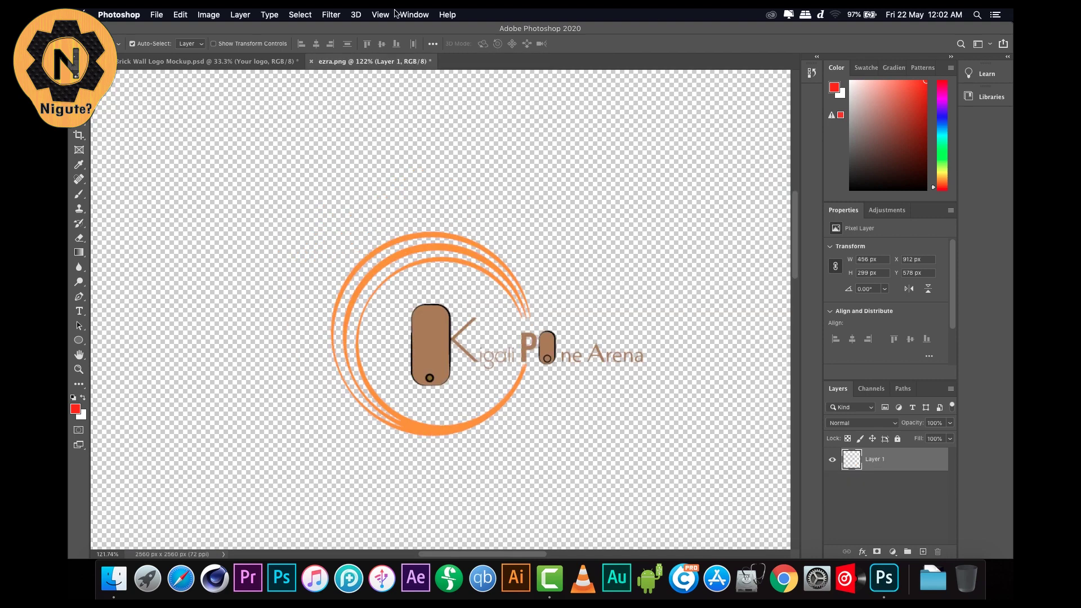
pyautogui.click(231, 61)
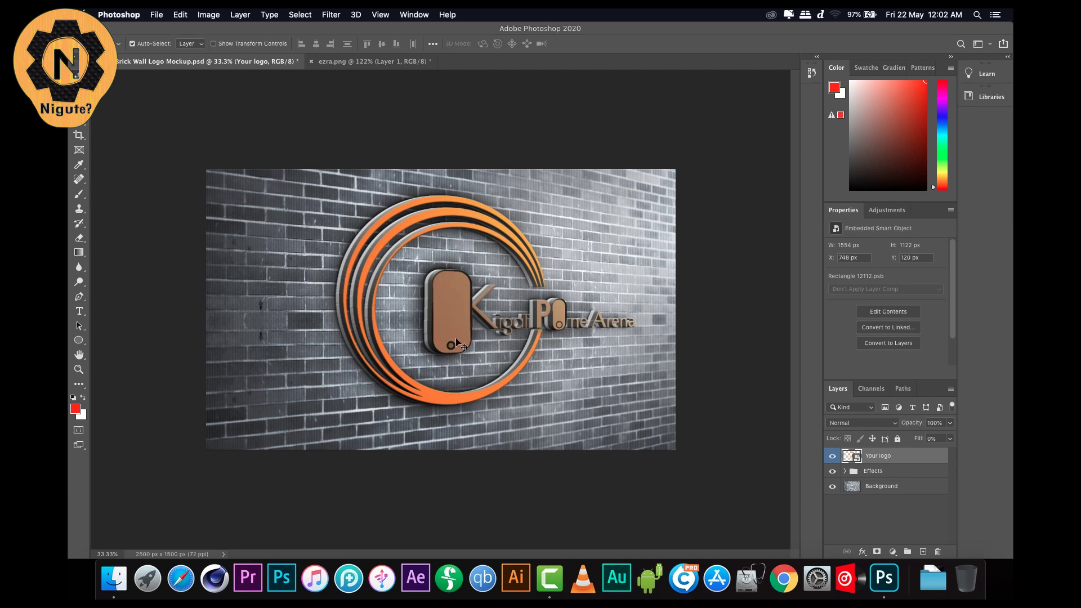
pyautogui.click(833, 487)
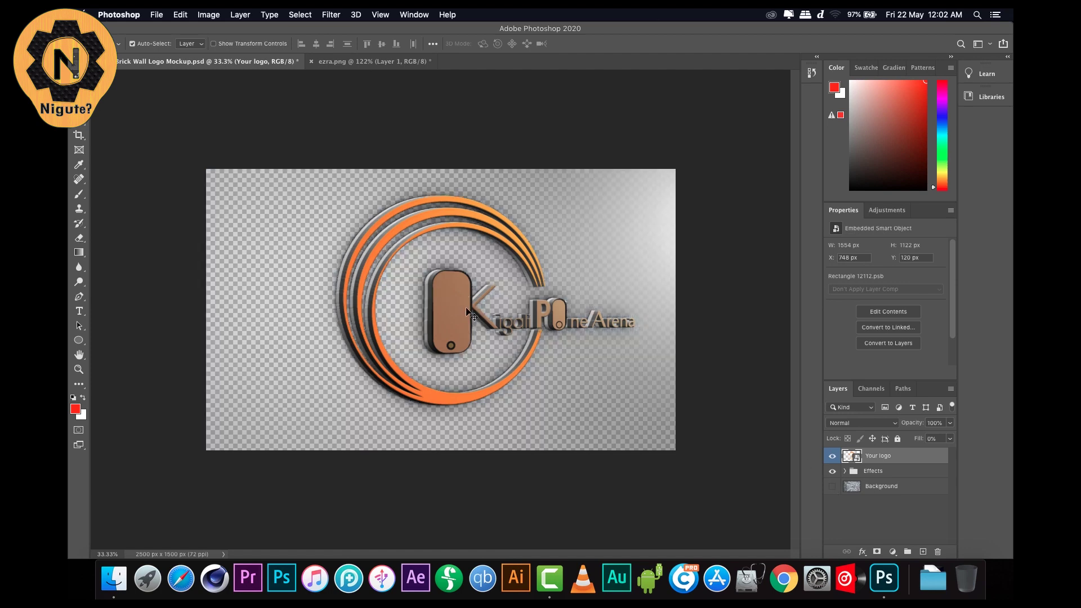
pyautogui.click(833, 488)
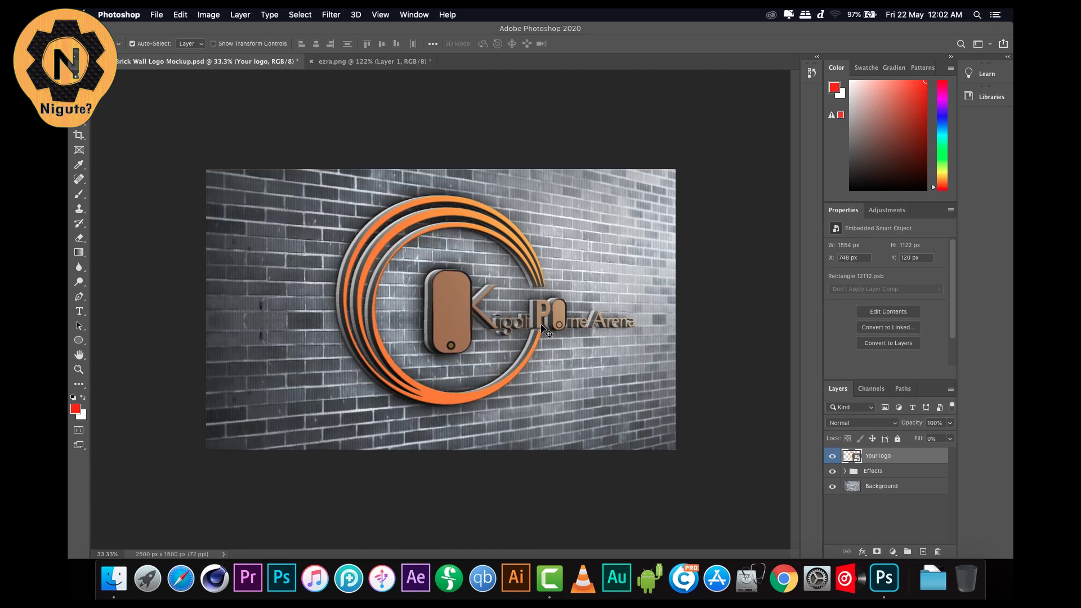
pyautogui.click(162, 15)
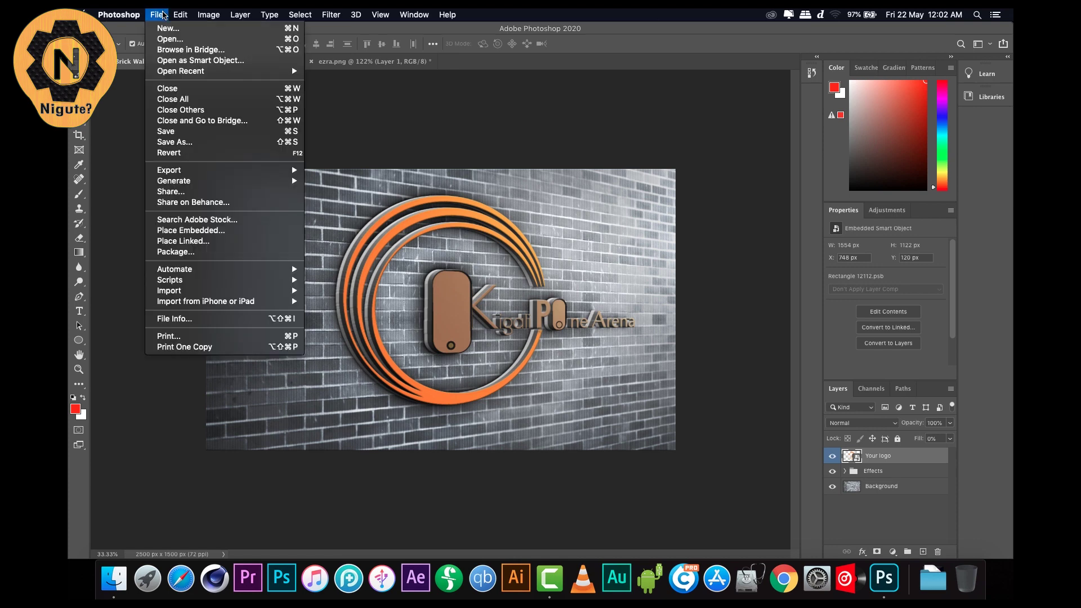
pyautogui.click(438, 100)
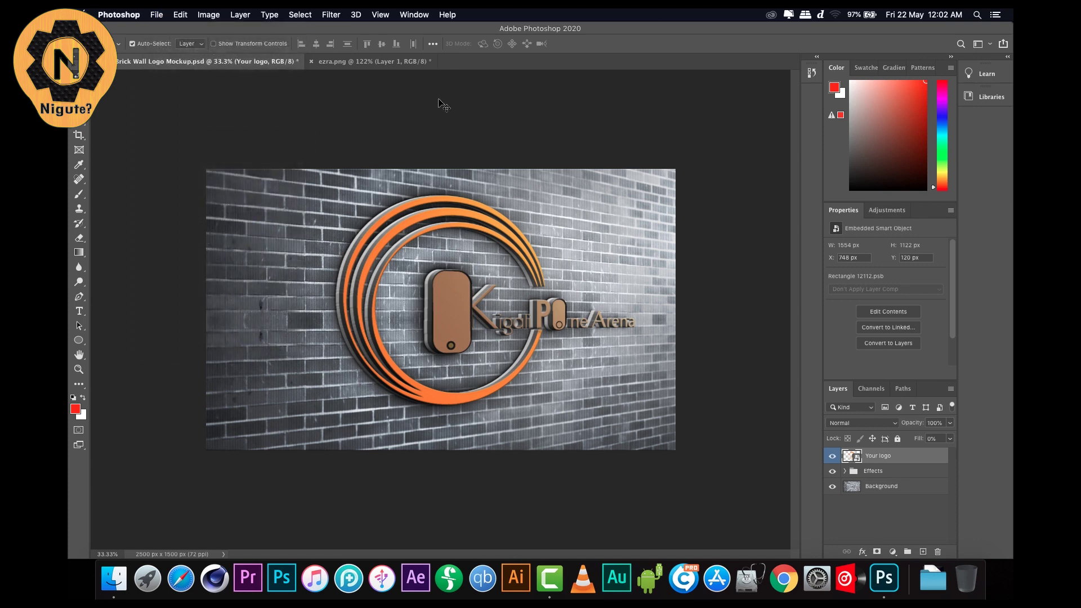